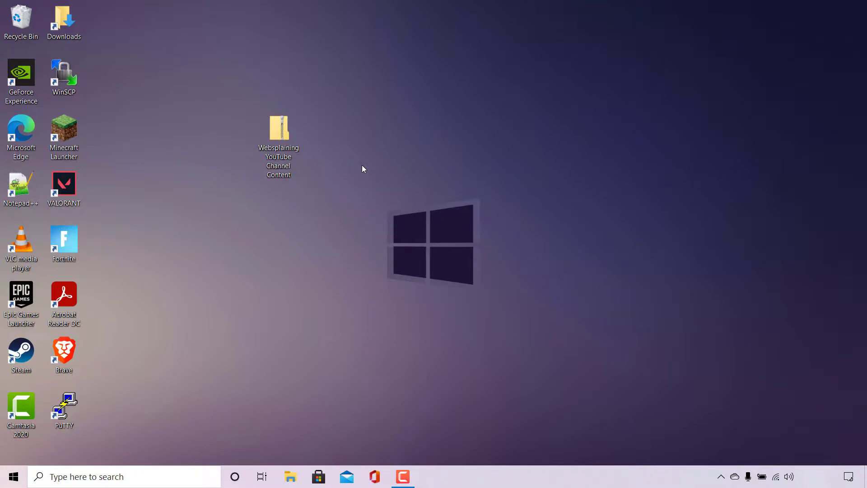
# Select and double-click the Websplaining YouTube Channel Content zip on the desktop to open it
pyautogui.click(291, 156)
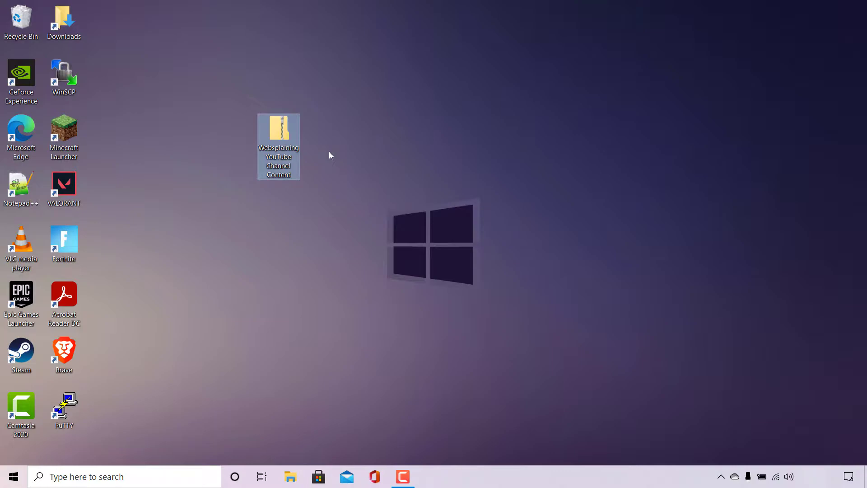
pyautogui.doubleClick(281, 157)
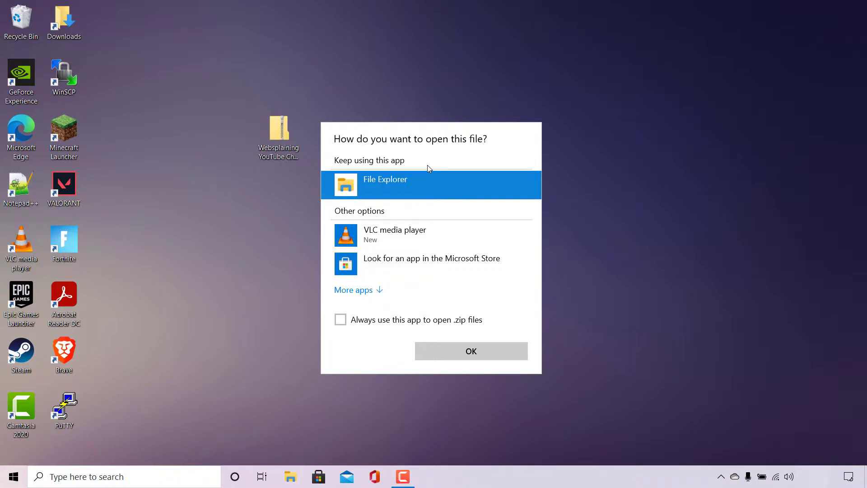
# Dismiss the 'How do you want to open this file?' prompt by clicking outside it
pyautogui.click(374, 94)
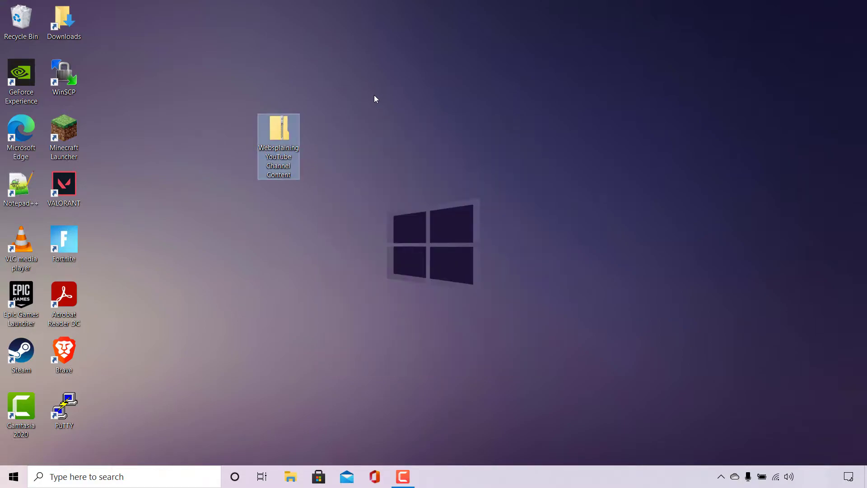
# Use Extract All on the zip, keeping the suggested Desktop destination folder
pyautogui.rightClick(285, 141)
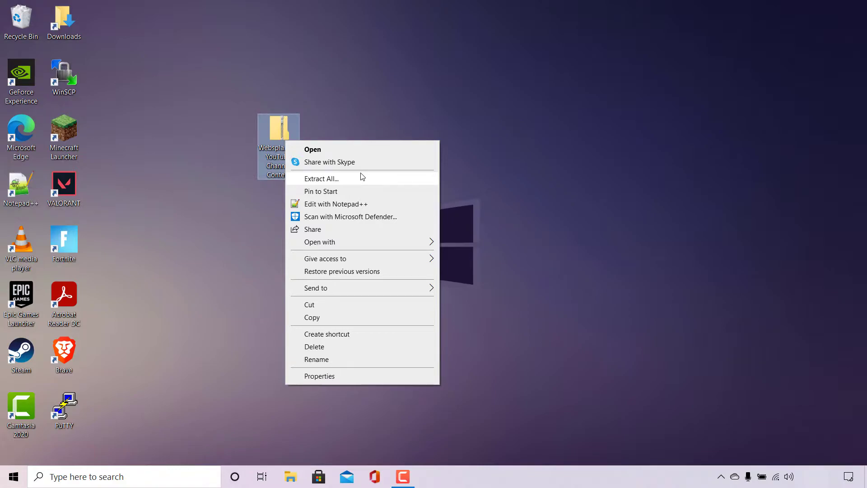
pyautogui.click(361, 177)
pyautogui.moveTo(371, 119); pyautogui.dragTo(481, 113)
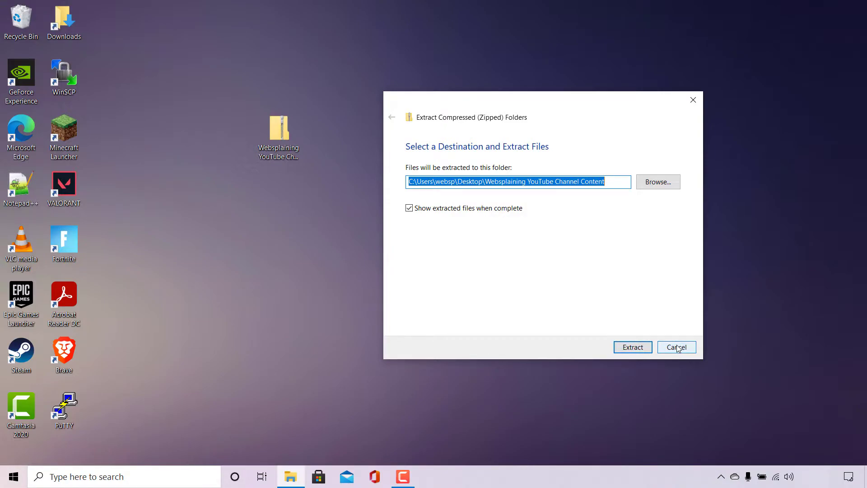
pyautogui.click(641, 350)
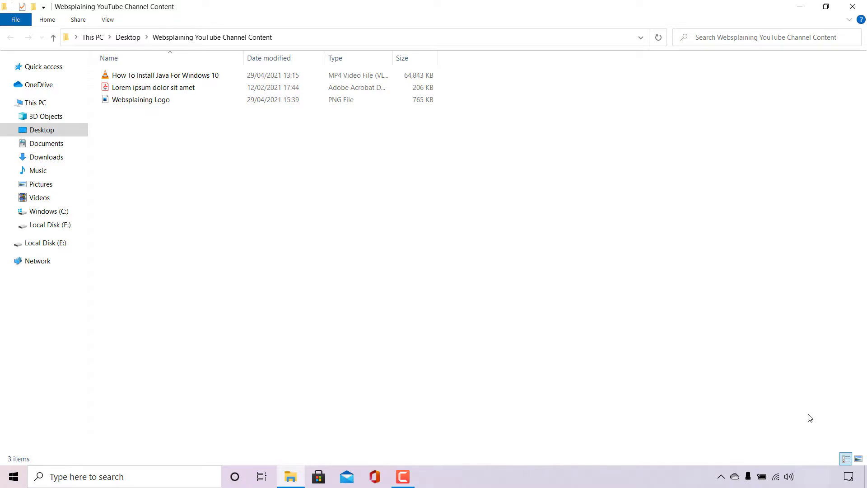
# Show the MP4, PDF and PNG files as Large icons, then minimise the window and deselect
pyautogui.click(857, 459)
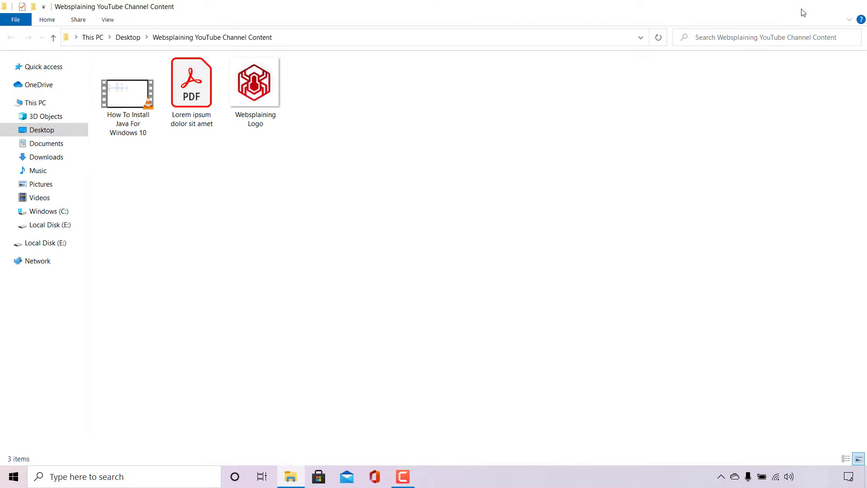
pyautogui.click(800, 6)
pyautogui.click(224, 193)
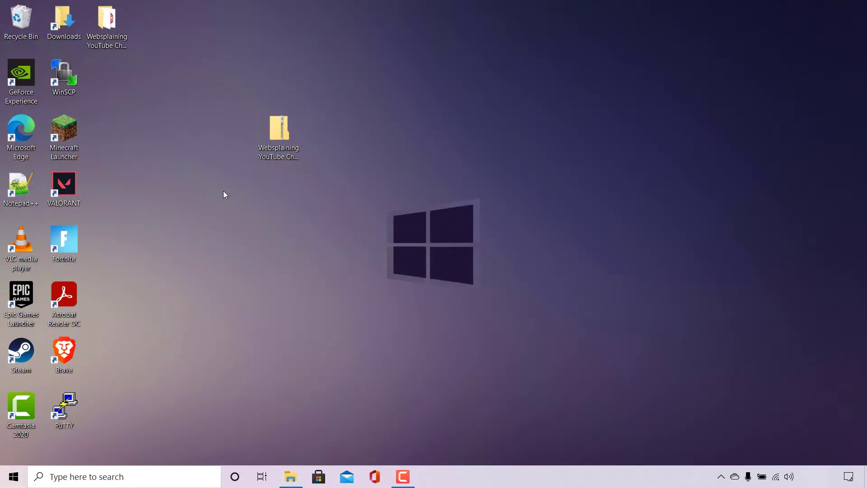
# Place the extracted folder beside the zip, drag the zip to the Recycle Bin, and reopen the folder
pyautogui.moveTo(123, 47); pyautogui.dragTo(244, 158)
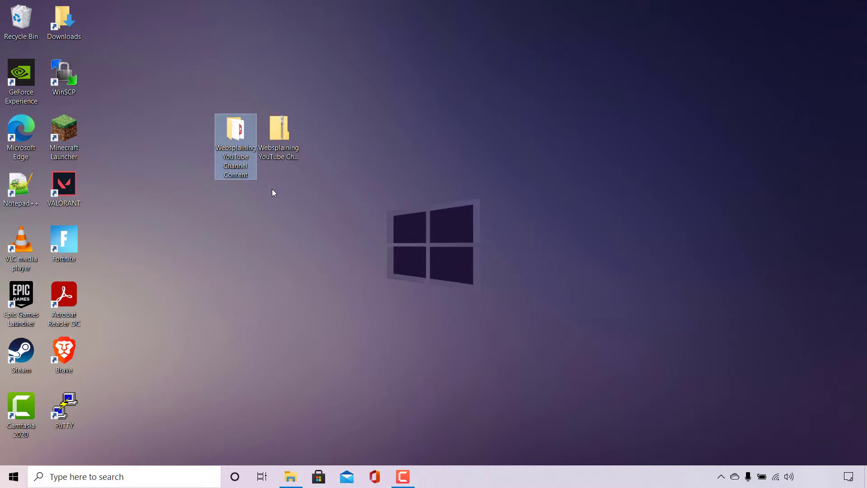
pyautogui.click(283, 150)
pyautogui.moveTo(286, 149); pyautogui.dragTo(36, 30)
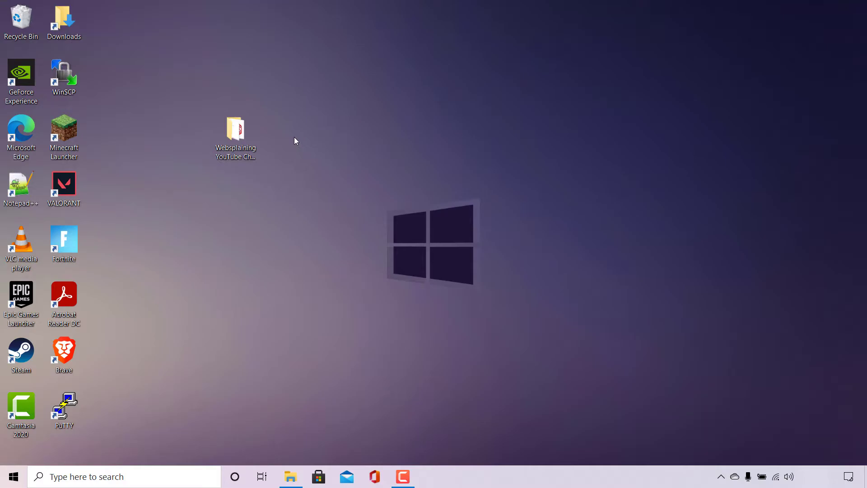
pyautogui.doubleClick(241, 139)
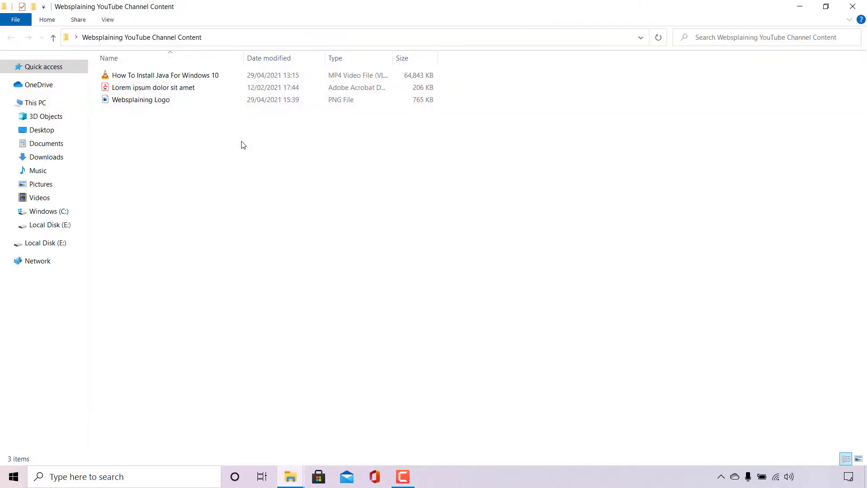
# Restore the window and send the MP4, PDF and PNG files to a Compressed (zipped) folder
pyautogui.moveTo(381, 7); pyautogui.dragTo(511, 77)
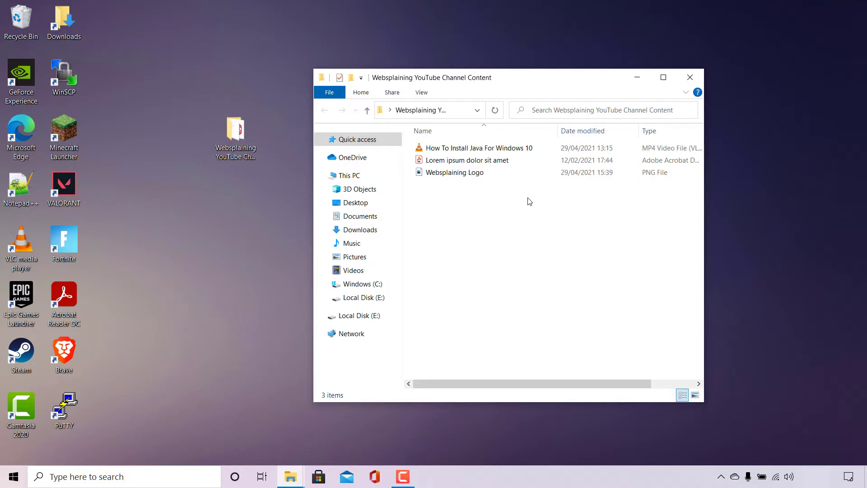
pyautogui.moveTo(530, 202); pyautogui.dragTo(515, 135)
pyautogui.rightClick(535, 158)
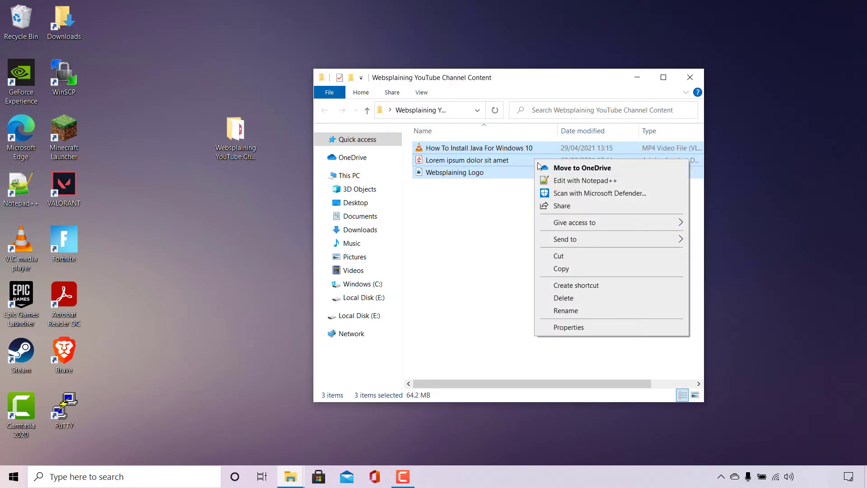
pyautogui.moveTo(597, 240)
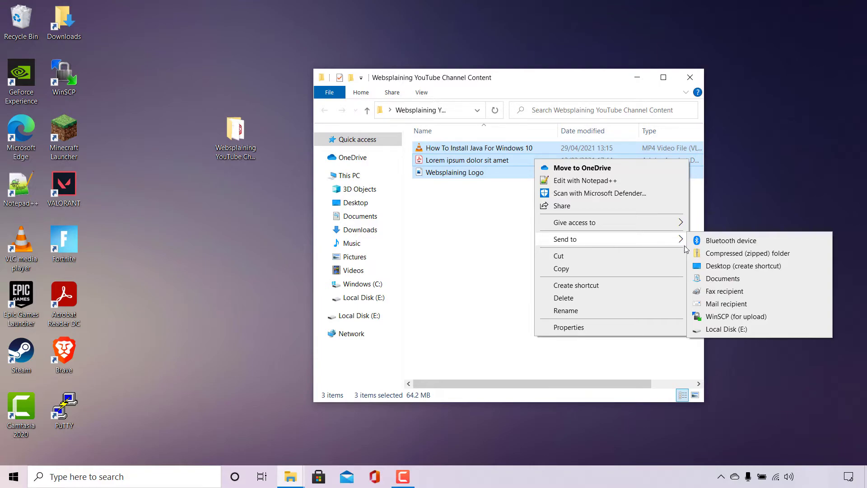
pyautogui.click(735, 256)
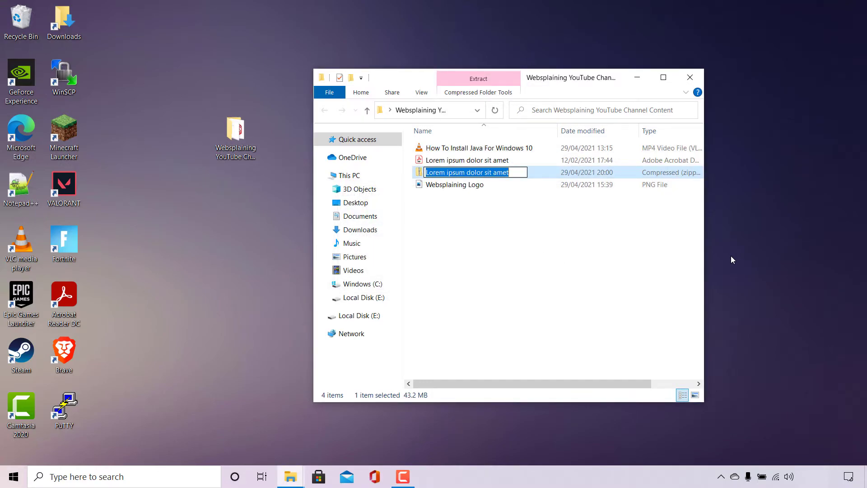
# Keep the new zip's default name and drag it out onto the desktop
pyautogui.click(540, 223)
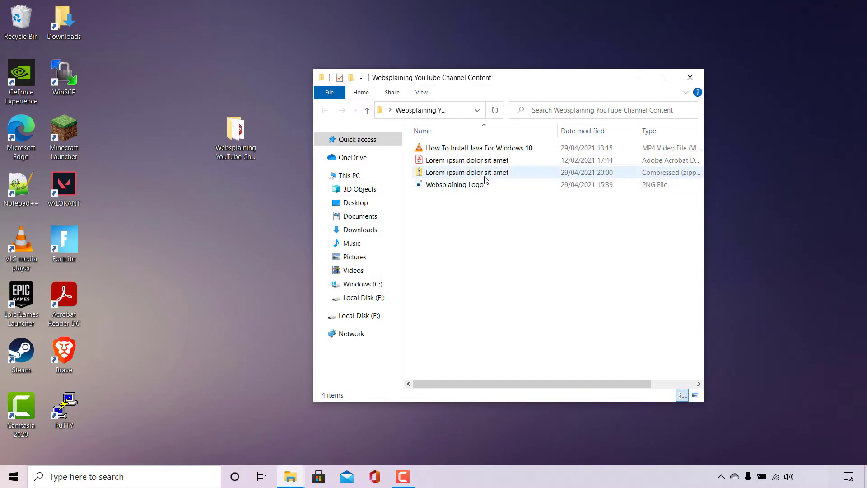
pyautogui.moveTo(485, 179)
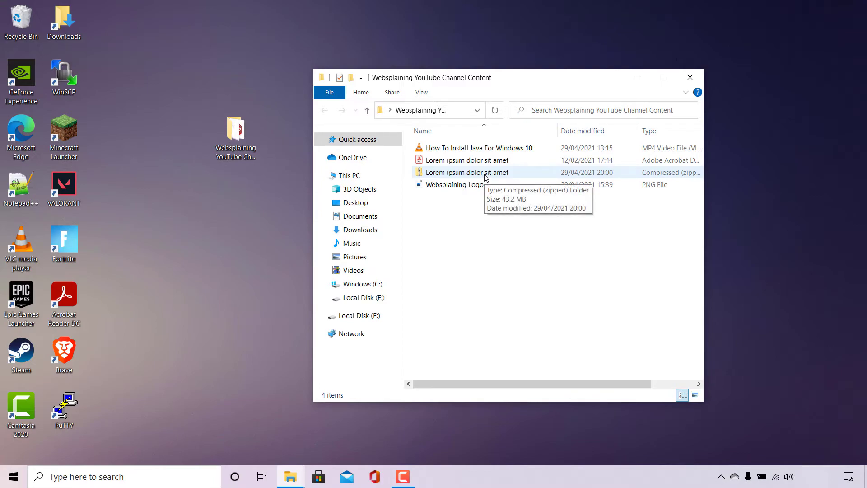
pyautogui.moveTo(485, 177); pyautogui.dragTo(237, 243)
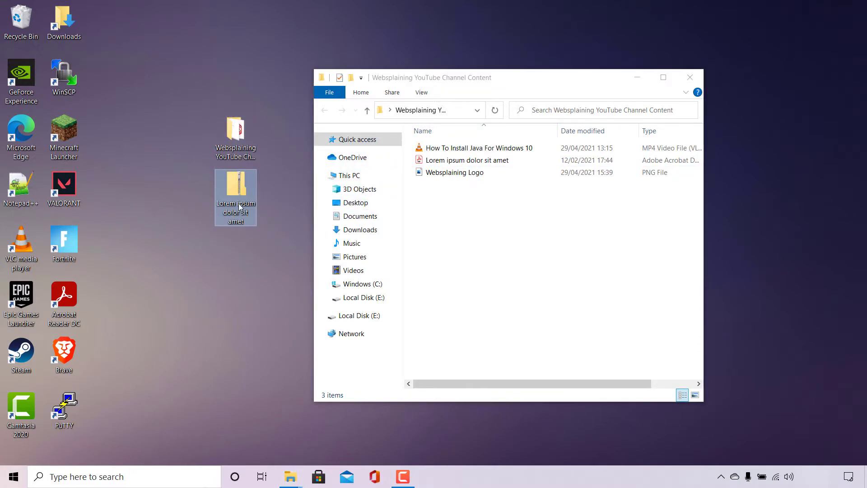
# Delete the extracted Websplaining folder and close the Explorer window
pyautogui.rightClick(232, 143)
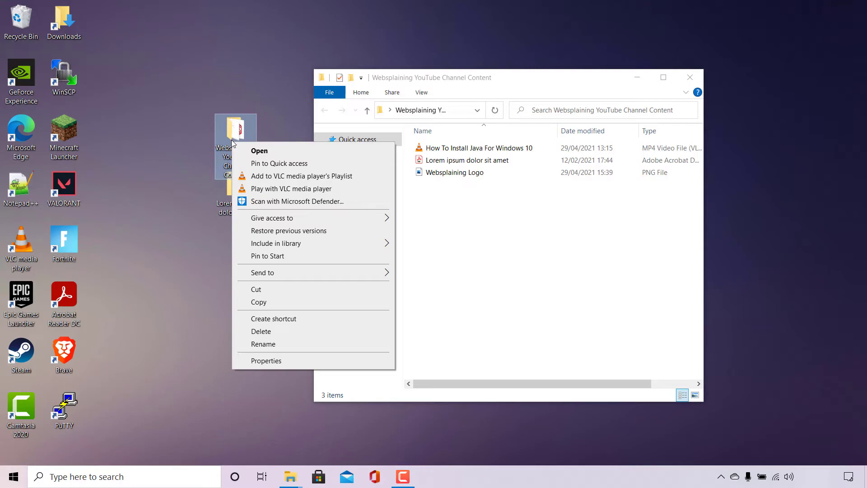
pyautogui.click(328, 331)
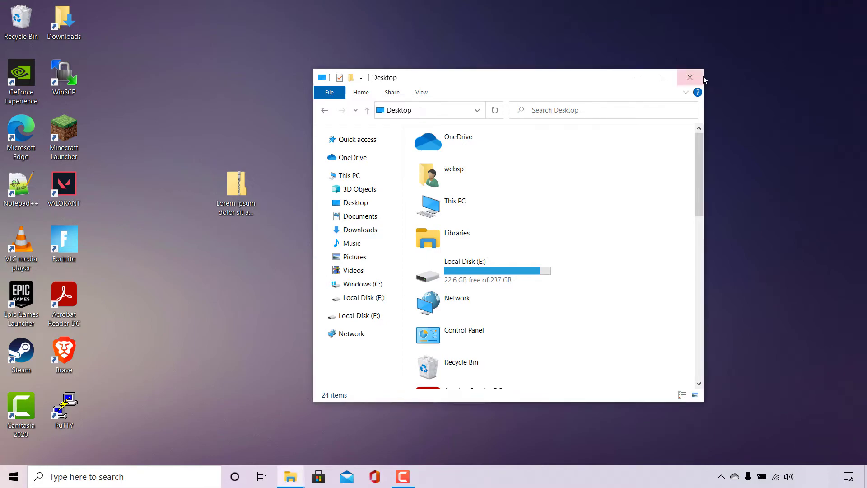
pyautogui.click(636, 77)
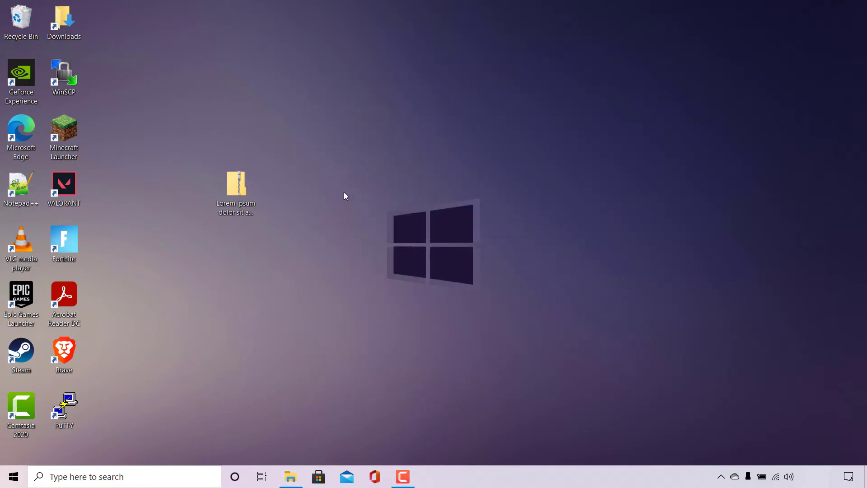
# Replace the desktop zip's default name with 'Websplaining Youtube Channel Content v2'
pyautogui.rightClick(256, 202)
pyautogui.click(324, 420)
pyautogui.press('BackSpace')
pyautogui.press('capslock')
pyautogui.write('We')
pyautogui.press('capslock')
pyautogui.write('ebsplaining Youtube C')
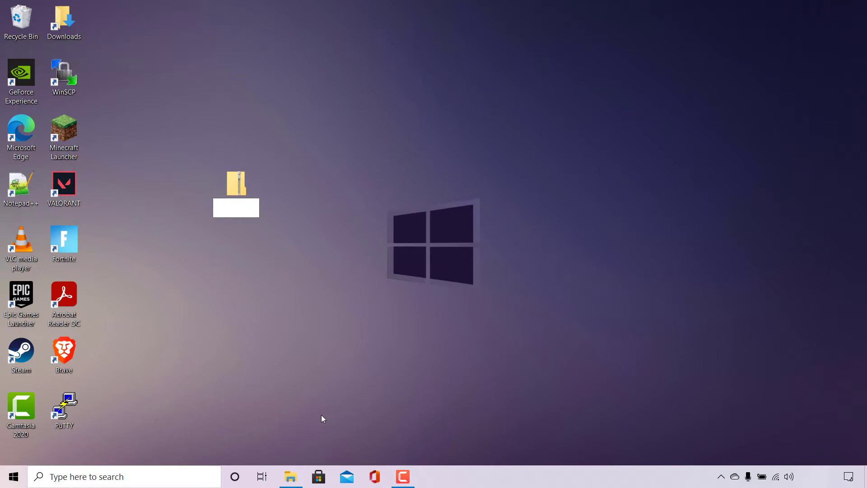
pyautogui.write('hannel')
pyautogui.press('capslock')
pyautogui.write('C')
pyautogui.press('capslock')
pyautogui.write('o')
pyautogui.write('t v2')
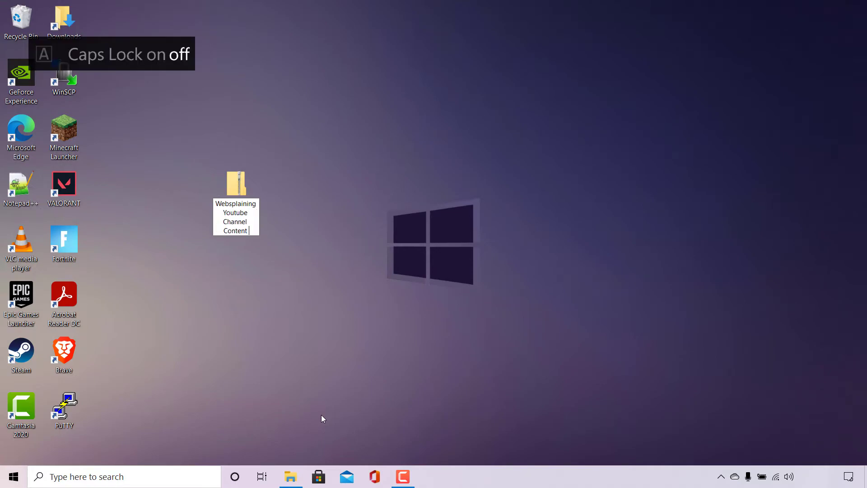
pyautogui.press('Return')
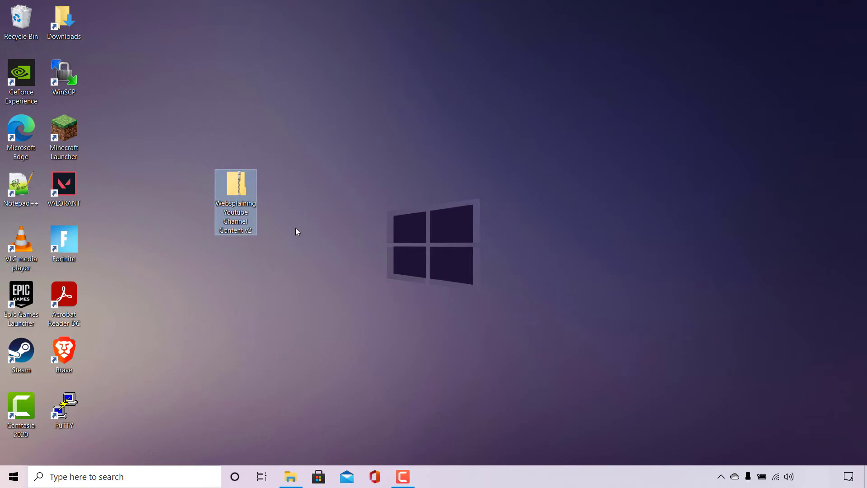
# Extract All from the v2 zip into the suggested 'Websplaining Youtube Channel Content v2' desktop folder
pyautogui.rightClick(245, 200)
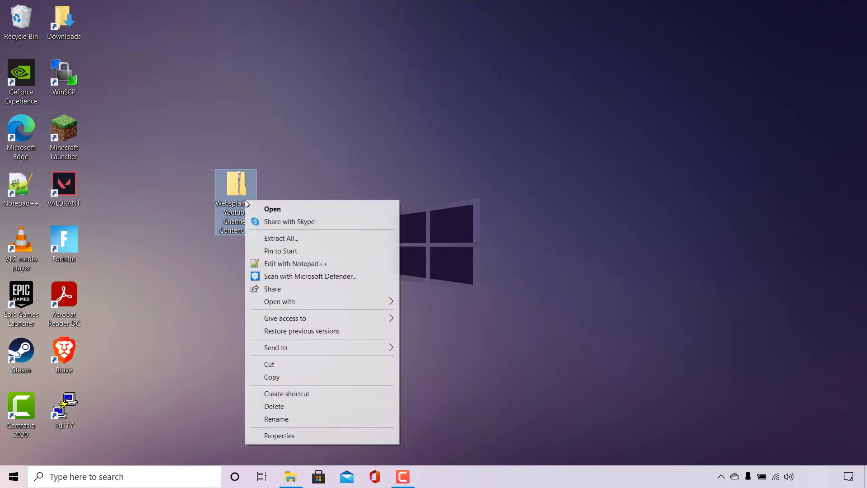
pyautogui.click(323, 240)
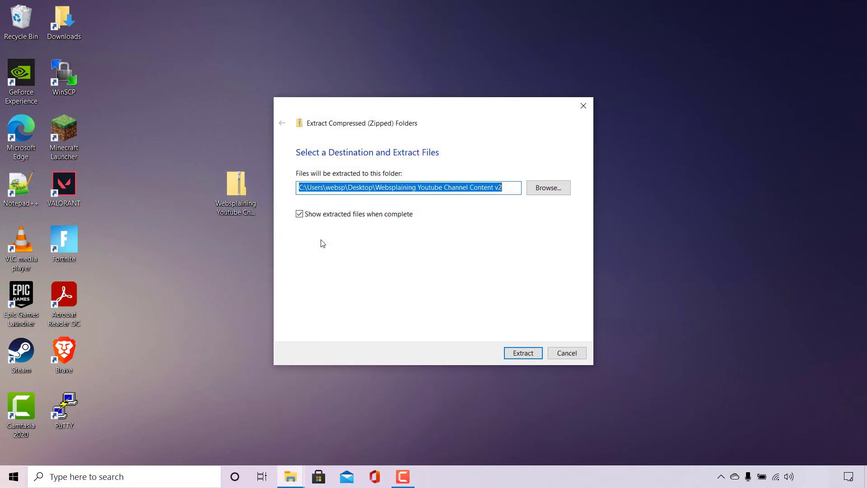
pyautogui.click(447, 204)
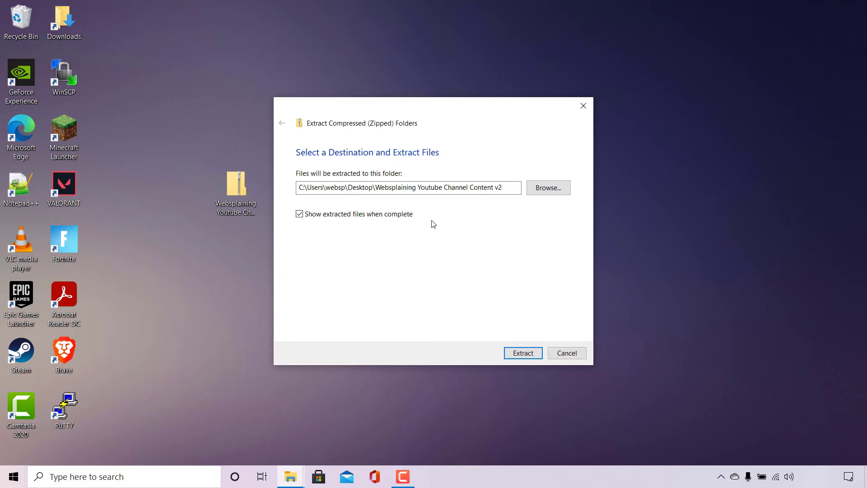
pyautogui.click(533, 357)
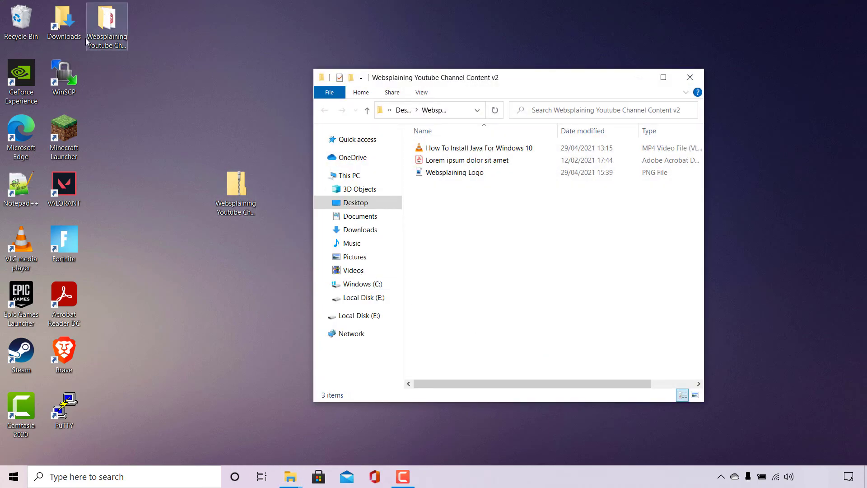
pyautogui.click(116, 43)
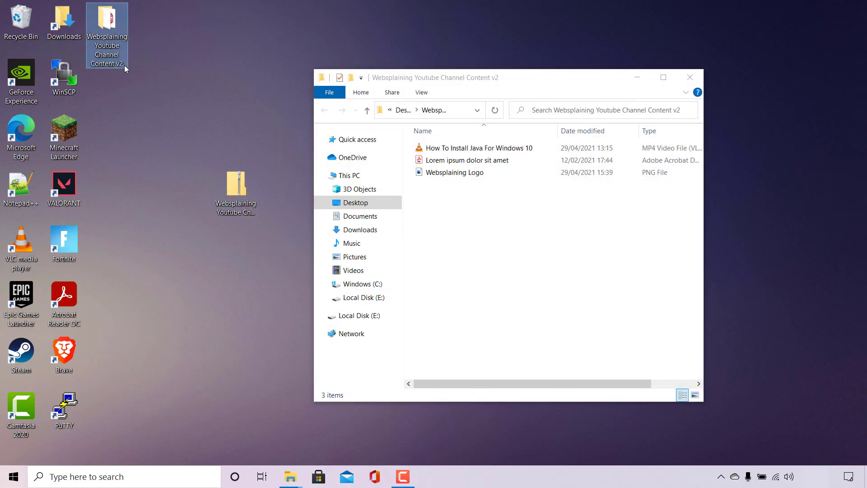
# Move the v2 folder beside the zip, view its files as Large icons, then close Explorer
pyautogui.moveTo(109, 48)
pyautogui.moveTo(109, 47); pyautogui.dragTo(185, 200)
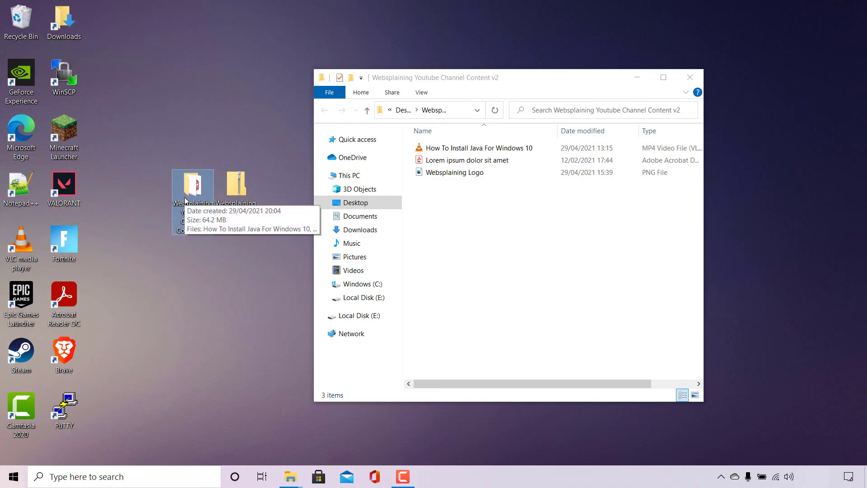
pyautogui.click(450, 217)
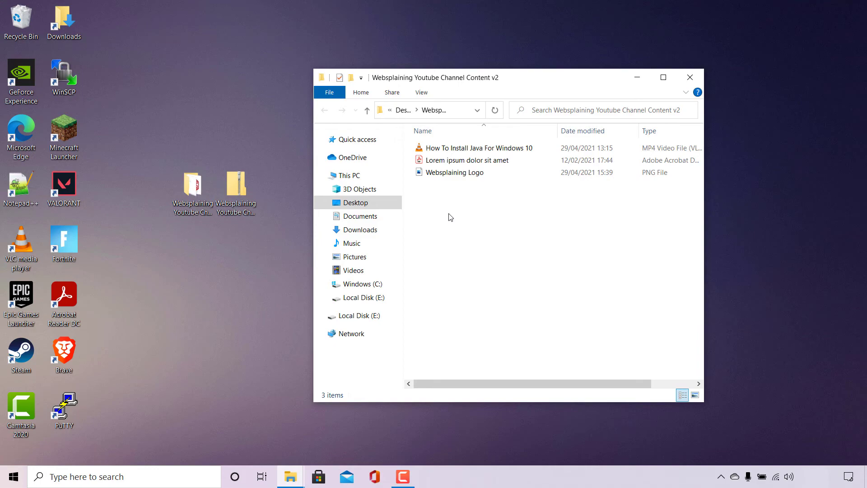
pyautogui.click(694, 394)
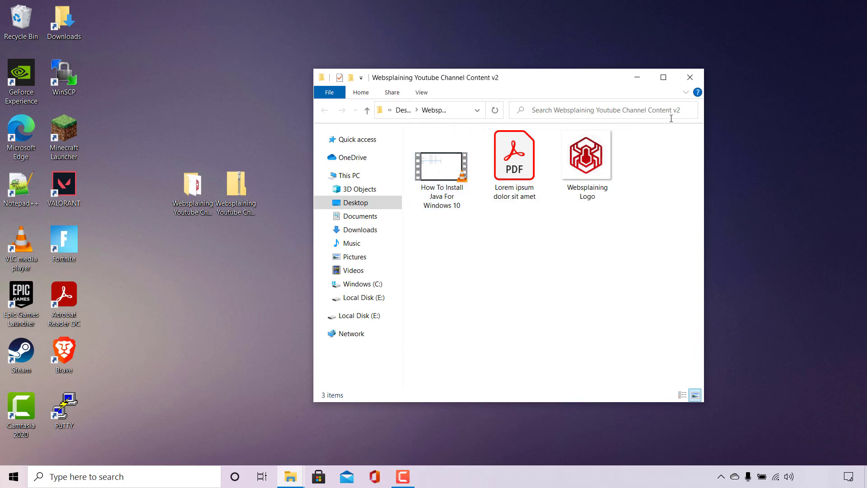
pyautogui.click(690, 78)
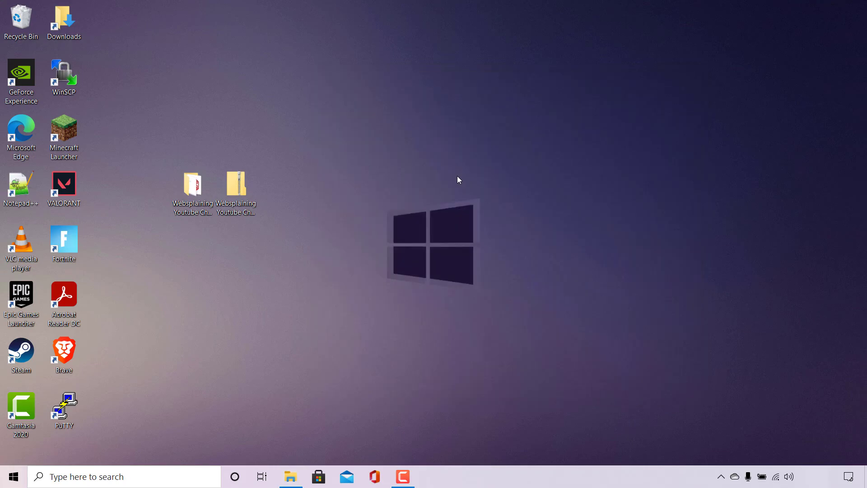